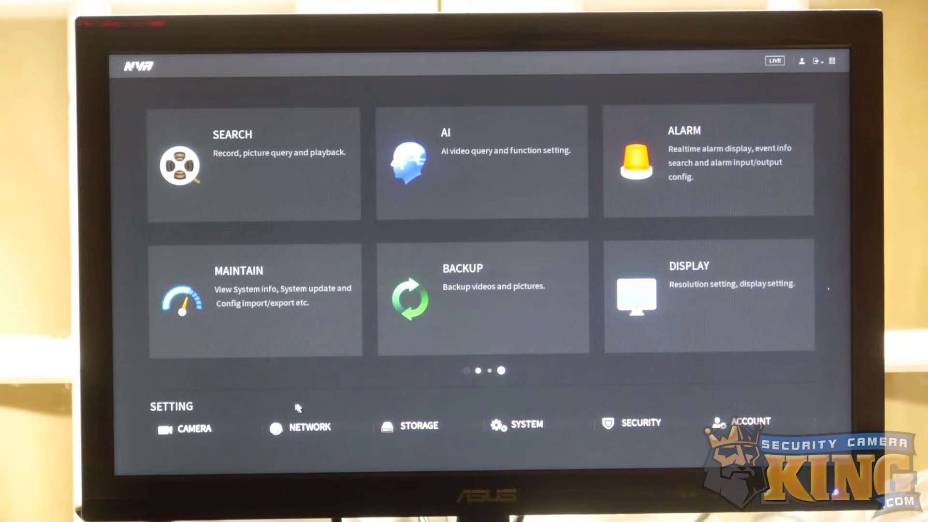
# Step: Enable DHCP on NIC1 under Network > TCP/IP, save, and go back to the main menu
pyautogui.click(322, 419)
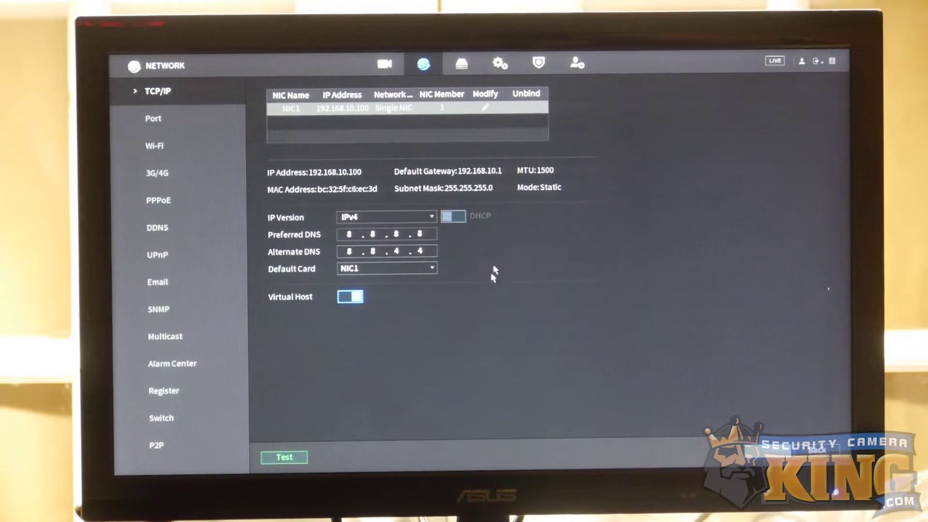
pyautogui.click(485, 107)
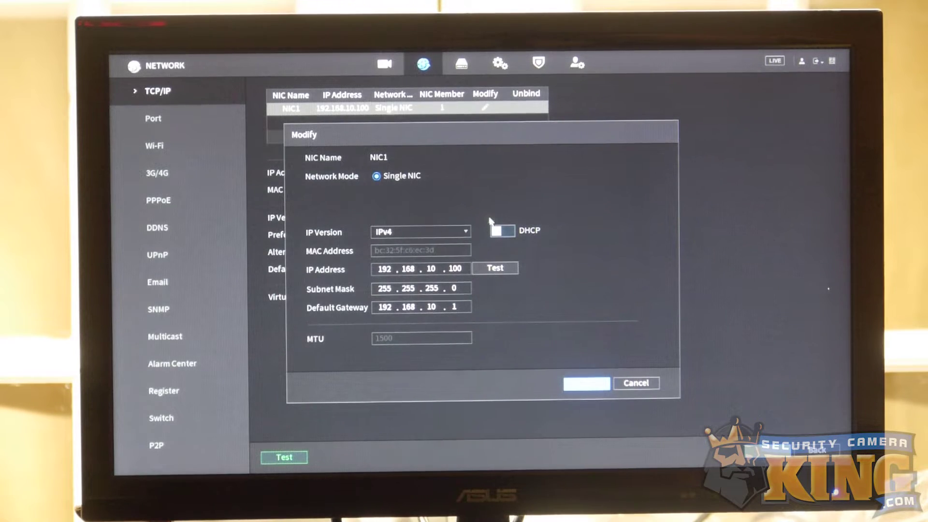
pyautogui.click(502, 232)
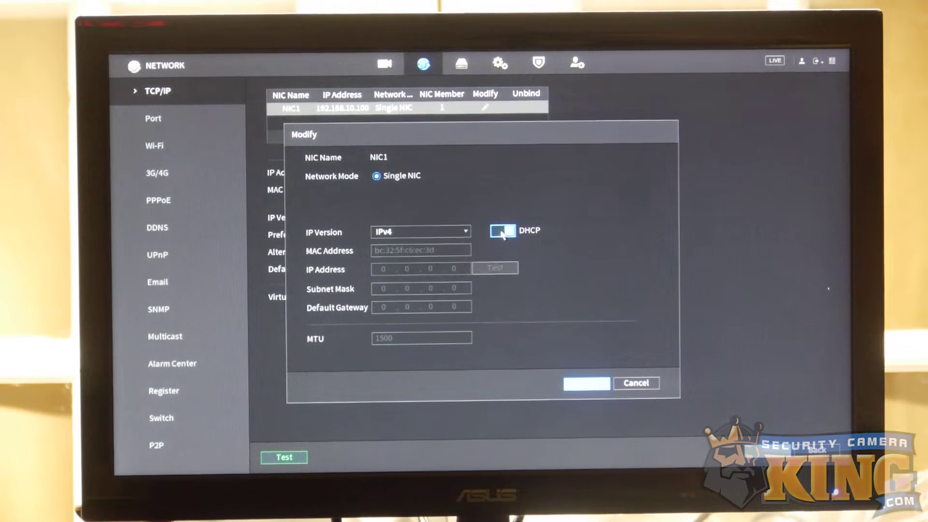
pyautogui.click(585, 387)
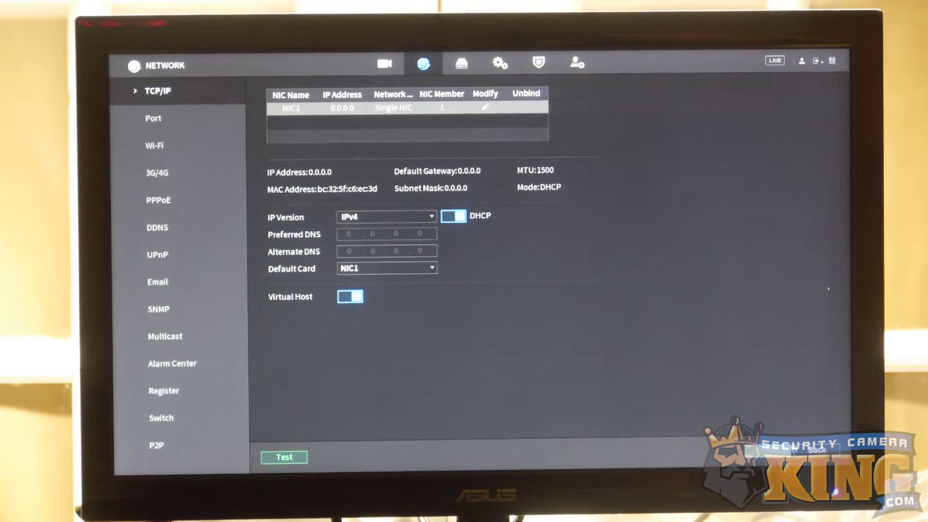
pyautogui.click(817, 449)
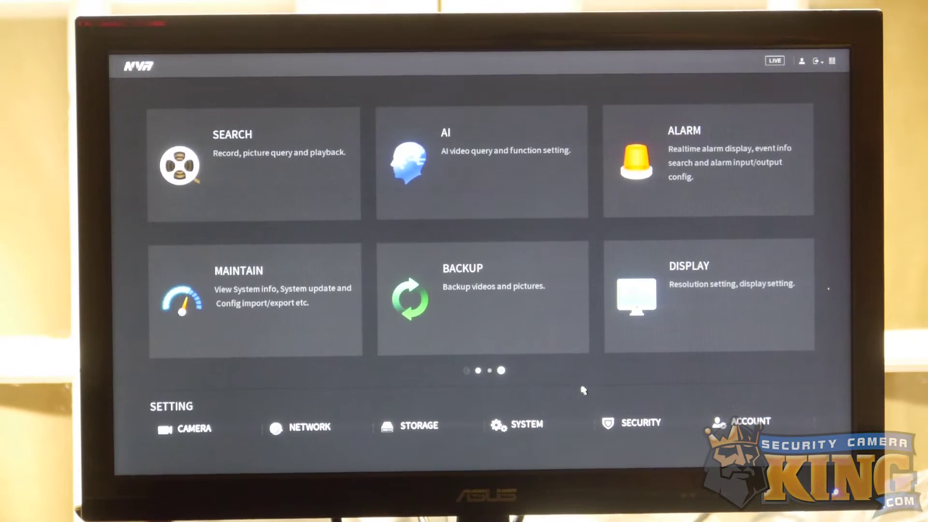
# Step: Exit the main menu back to the 16-channel live view with right-clicks
pyautogui.rightClick(617, 386)
pyautogui.rightClick(621, 387)
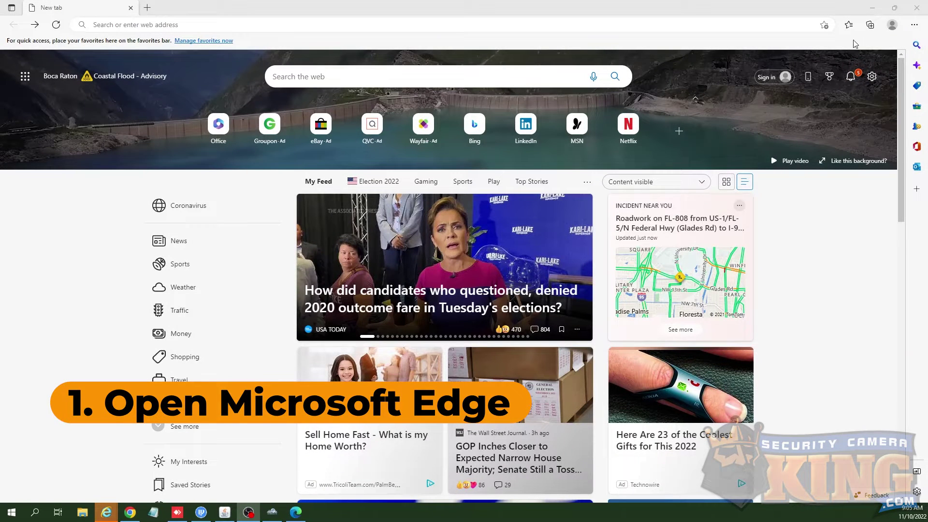
# Step: Set Edge's 'Allow sites to be reloaded in Internet Explorer mode' to Allow and restart the browser
pyautogui.click(914, 25)
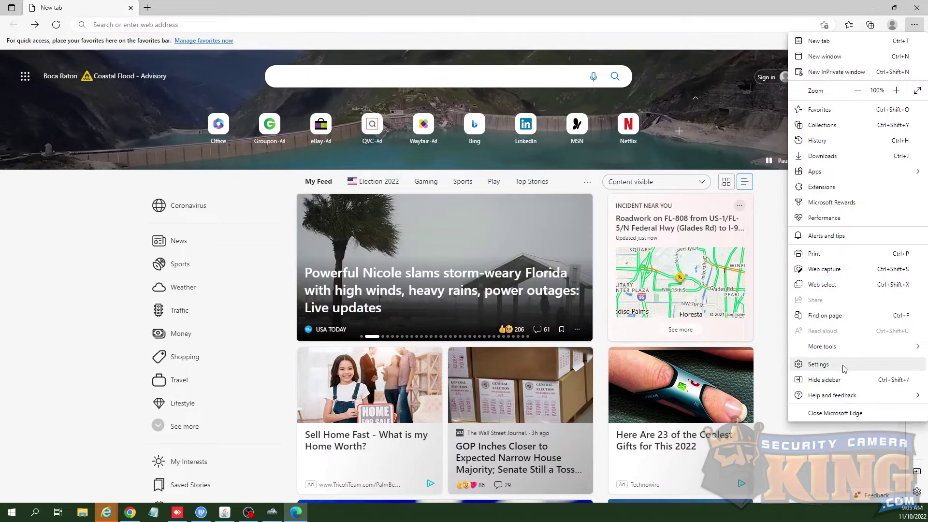
pyautogui.click(844, 369)
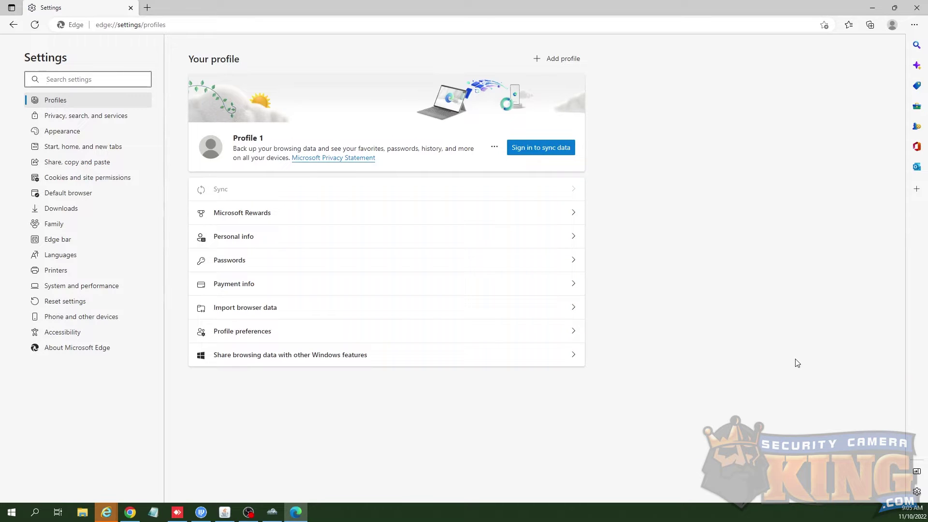
pyautogui.click(108, 199)
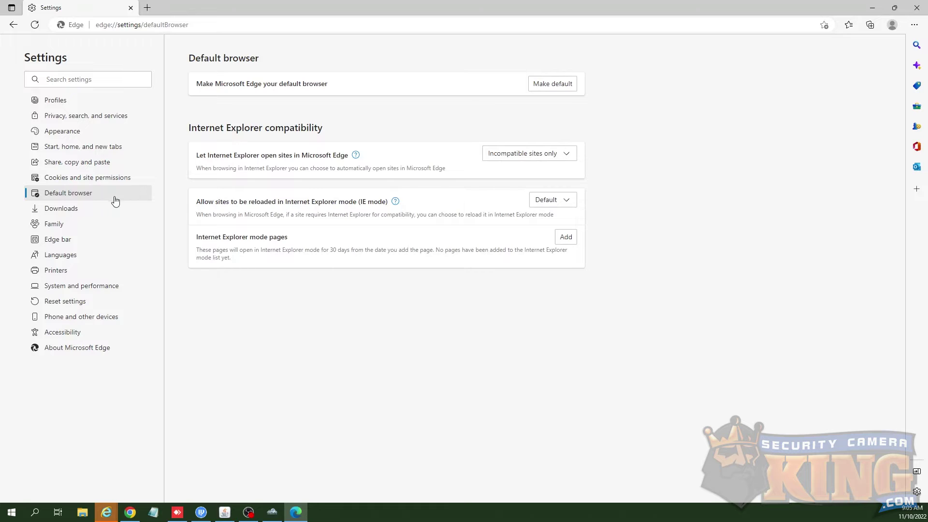
pyautogui.click(568, 209)
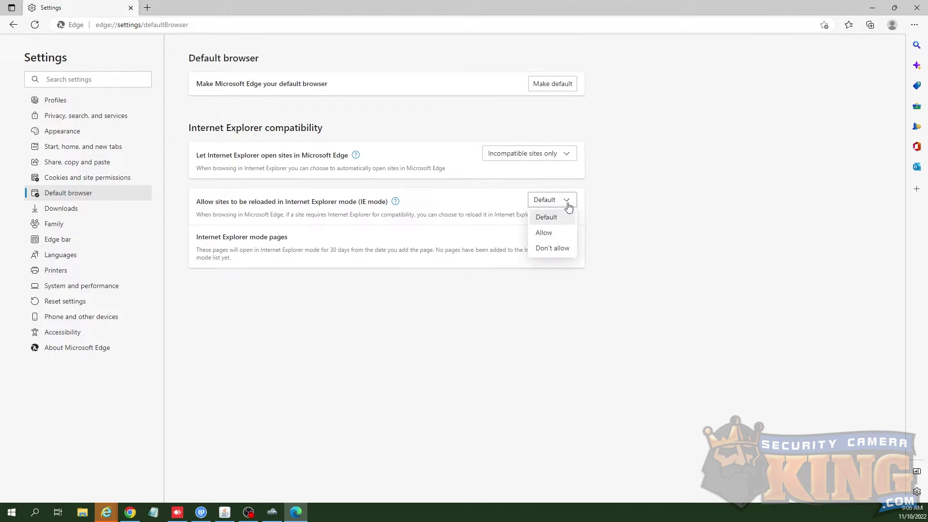
pyautogui.click(544, 232)
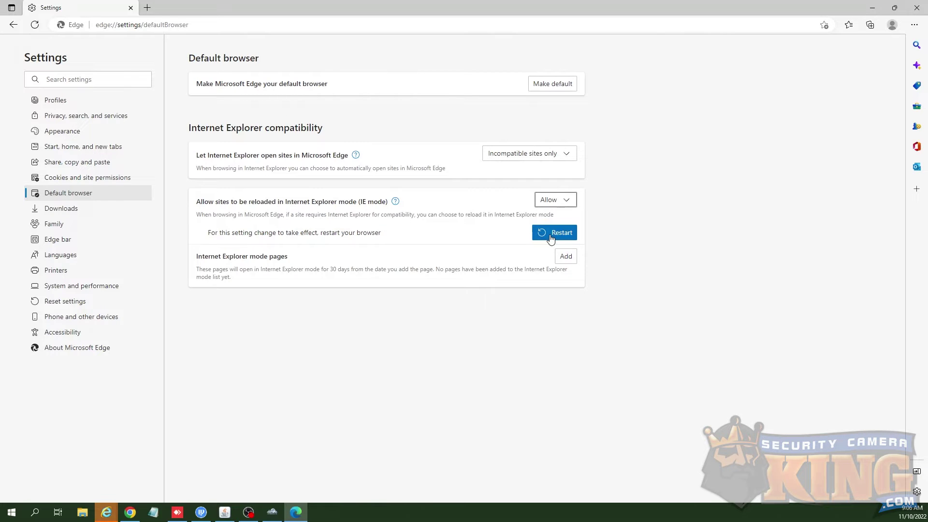
pyautogui.click(551, 233)
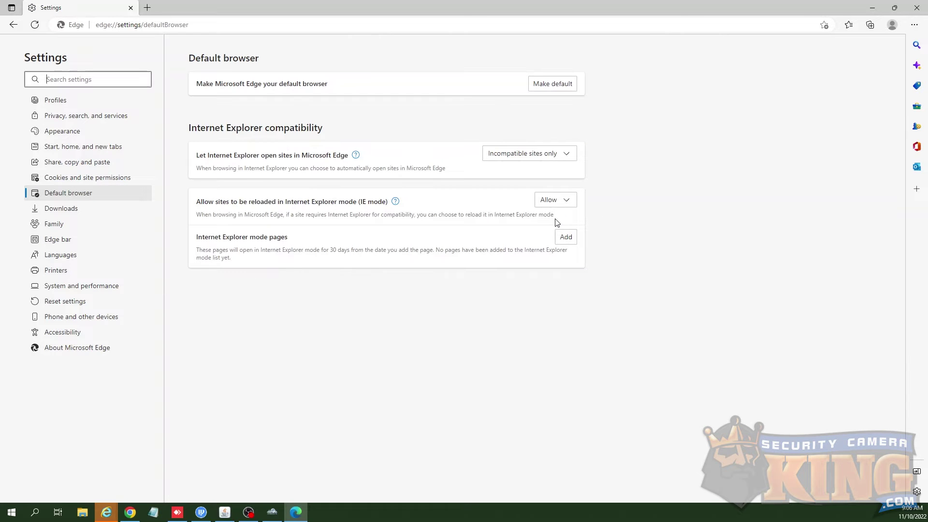
pyautogui.click(913, 24)
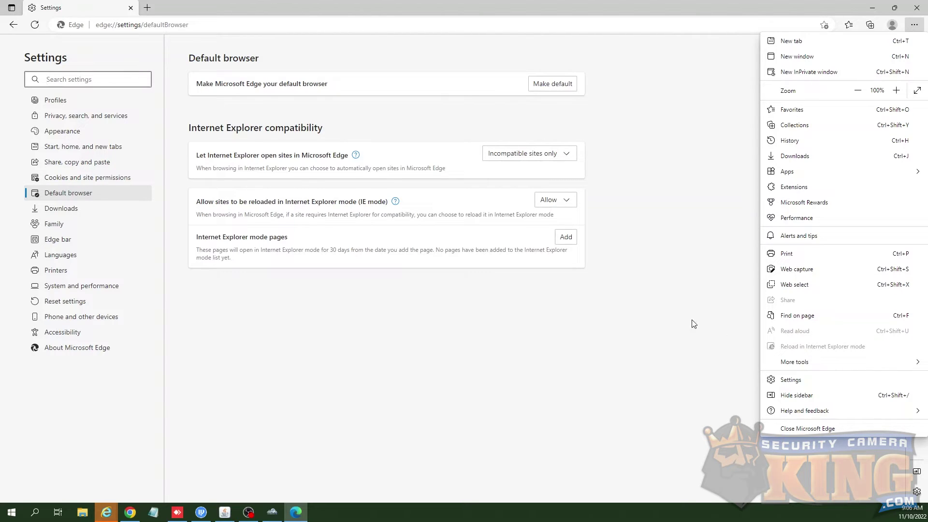
pyautogui.click(670, 314)
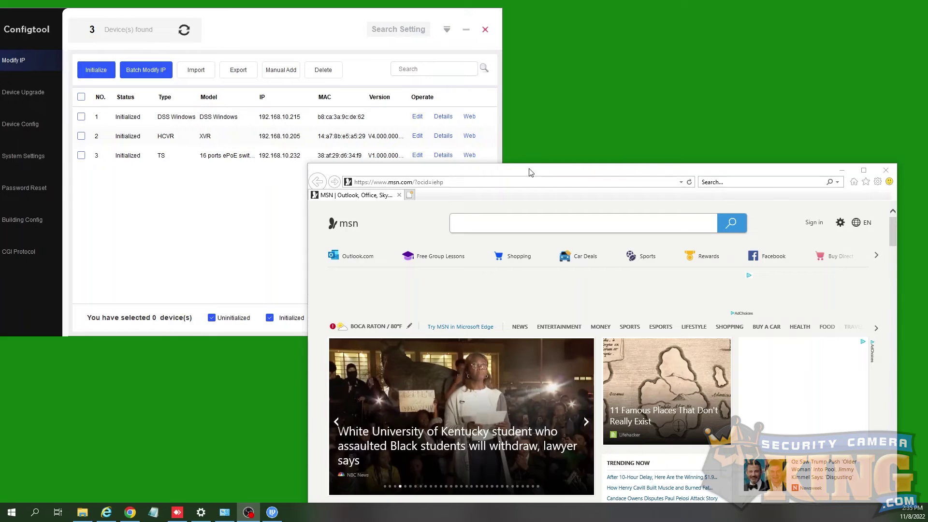
pyautogui.click(507, 180)
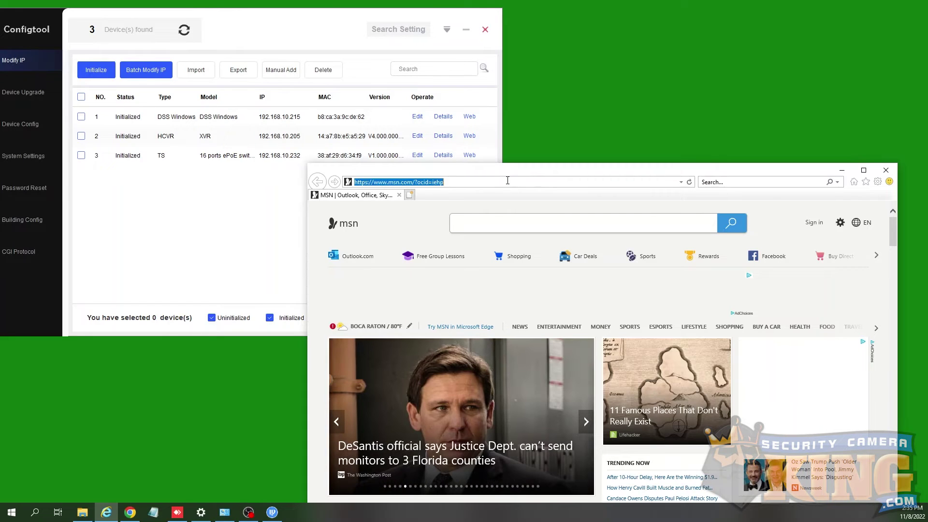
pyautogui.press('BackSpace')
pyautogui.write('ht')
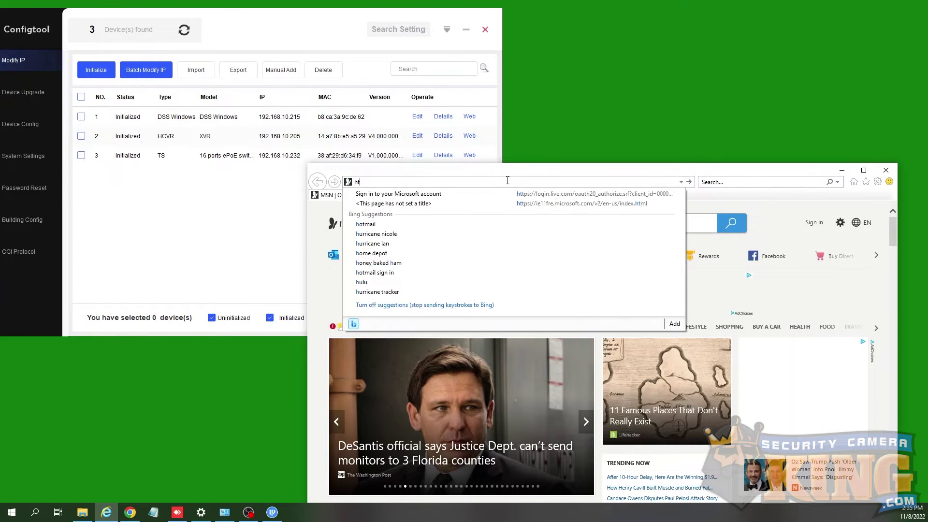
pyautogui.write('tp:/')
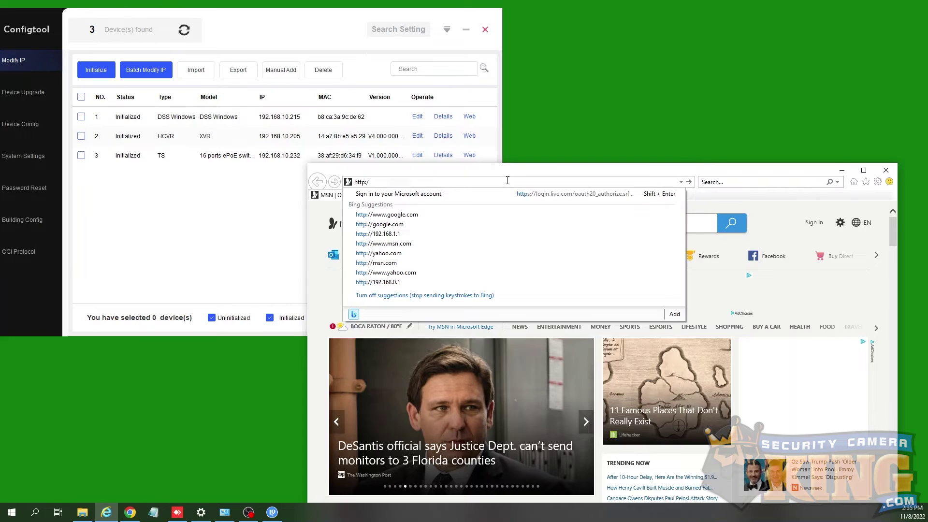
pyautogui.write('/192.168.10.205')
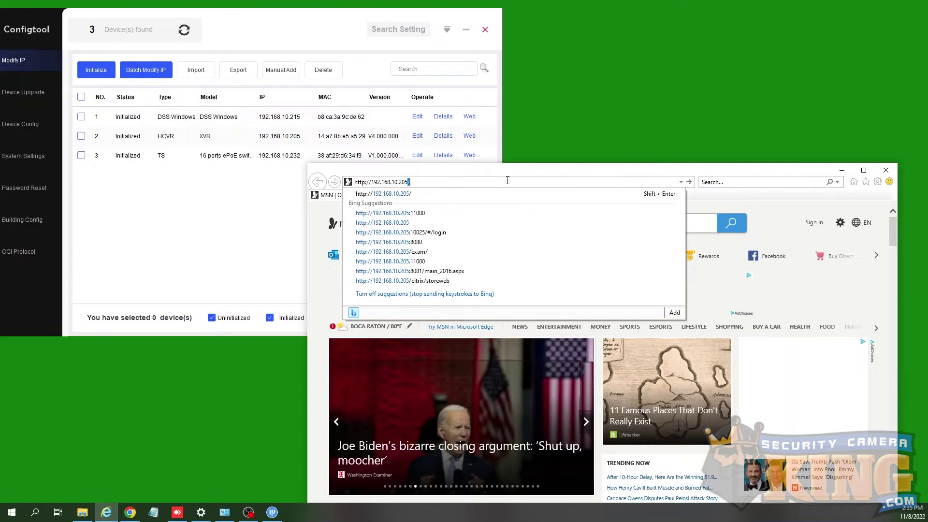
pyautogui.press('Return')
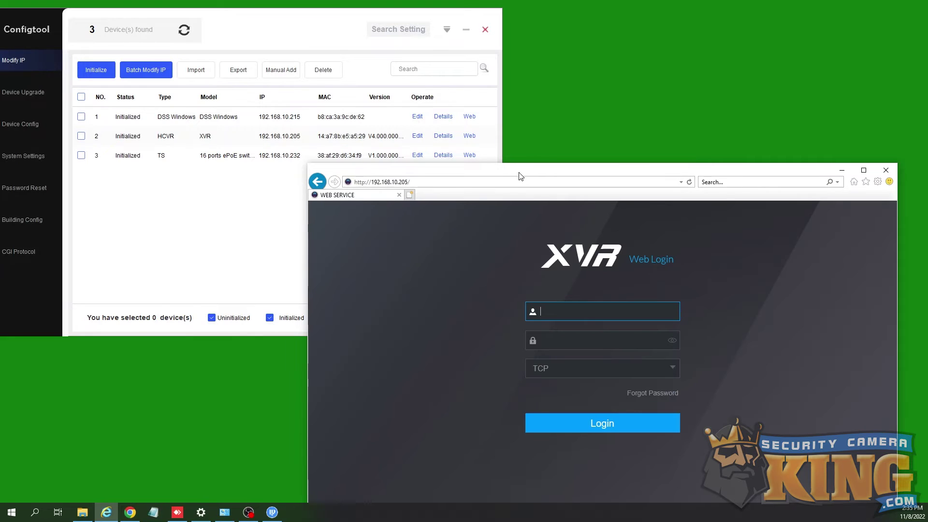
pyautogui.moveTo(520, 176); pyautogui.dragTo(525, 111)
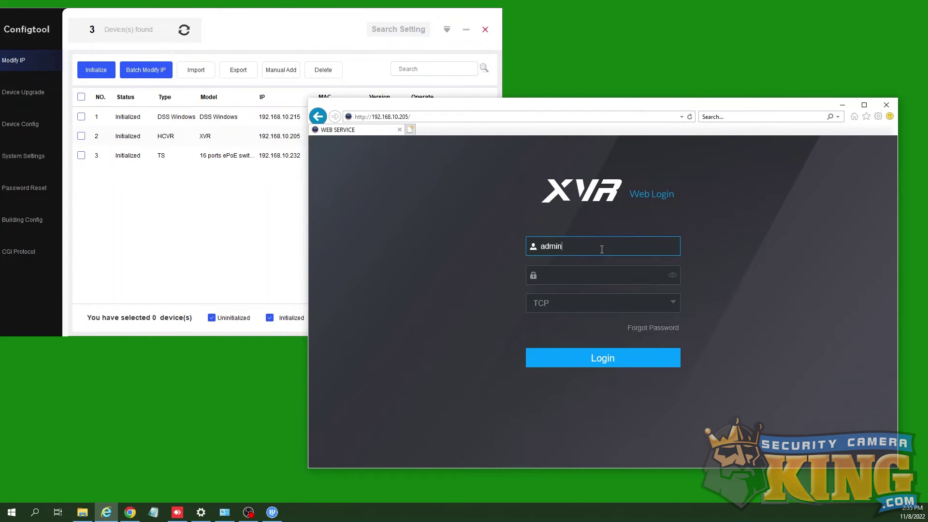
# Step: Log in to the XVR with the username and password, then close and reopen its web login
pyautogui.click(601, 249)
pyautogui.write('admin')
pyautogui.press('Tab')
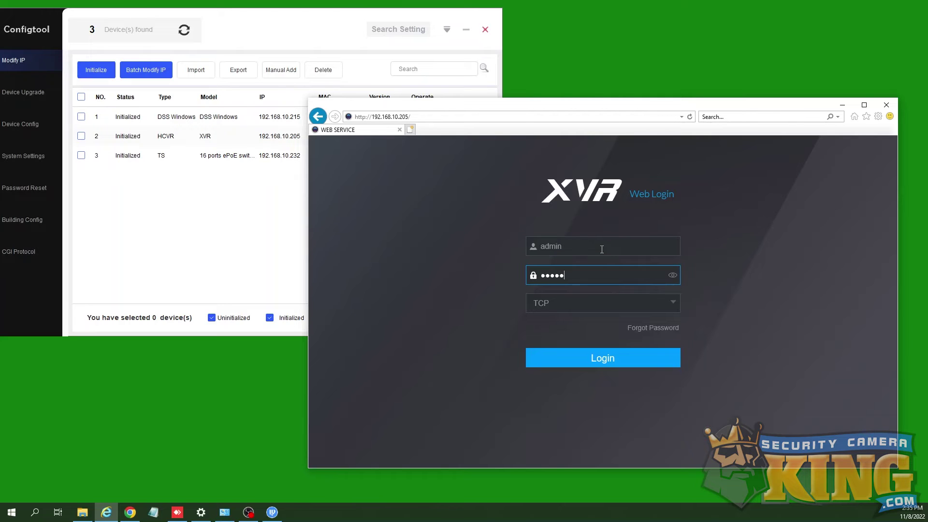
pyautogui.press('Return')
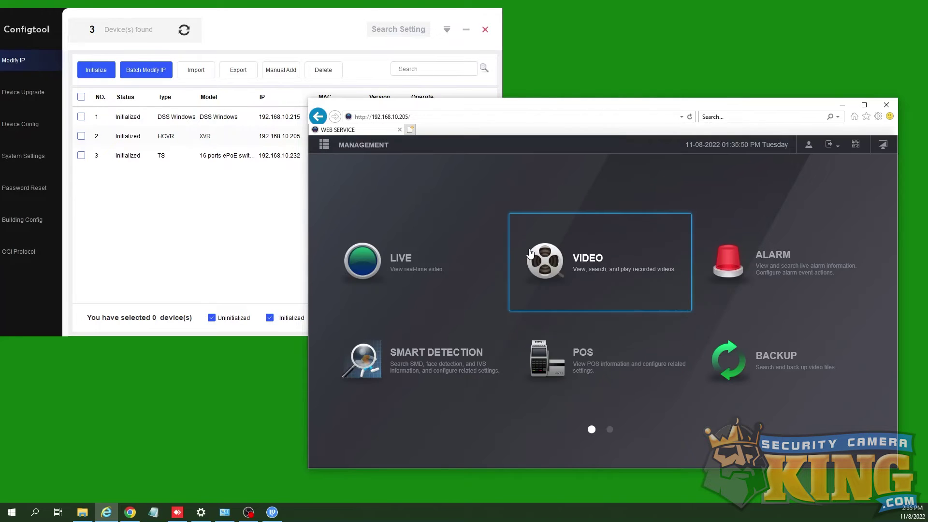
pyautogui.click(887, 105)
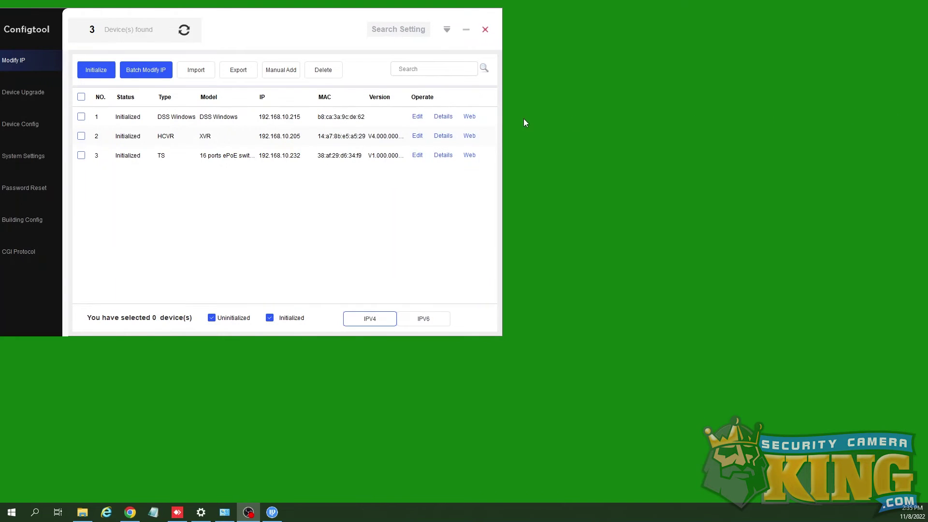
pyautogui.click(476, 136)
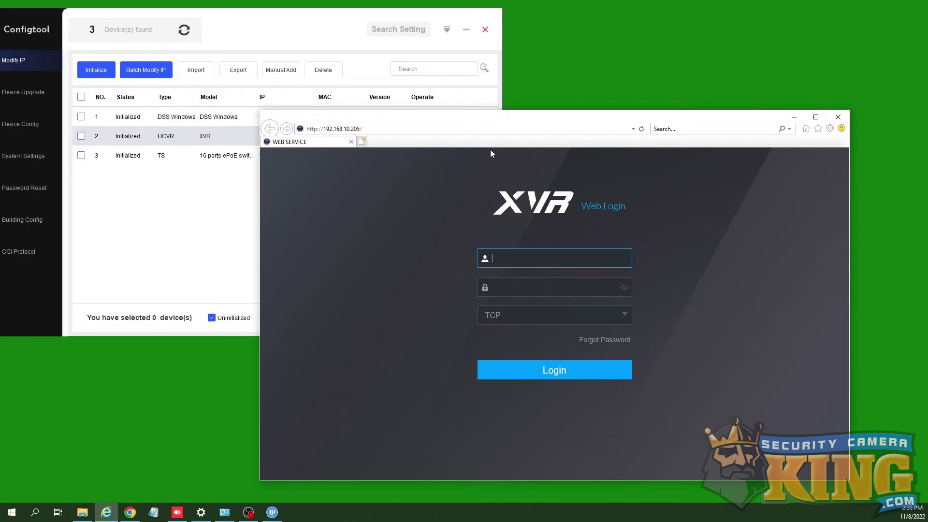
# Step: Log in to the XVR web interface with the username and password
pyautogui.write('admin')
pyautogui.press('Tab')
pyautogui.write('*********')
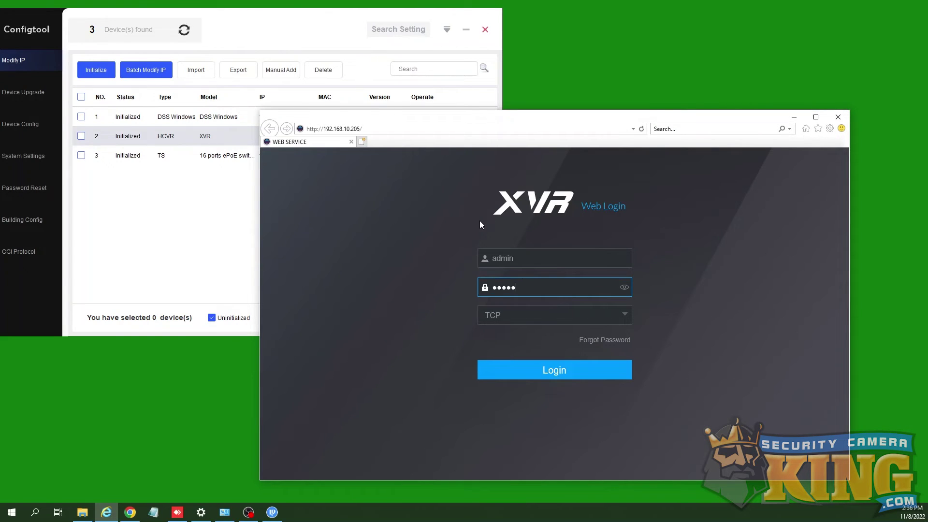
pyautogui.press('Return')
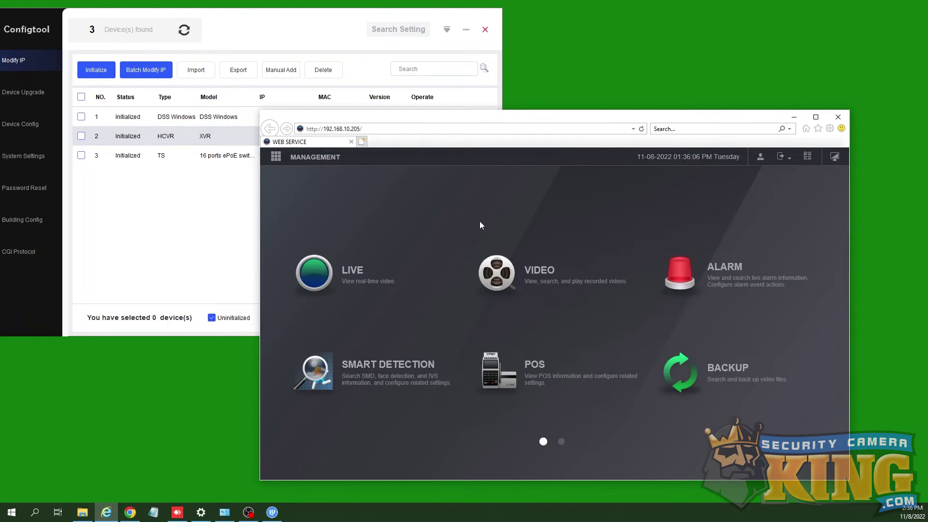
# Step: Open MANAGEMENT > NETWORK and scroll the TCP/IP panel to check DHCP is enabled
pyautogui.click(313, 160)
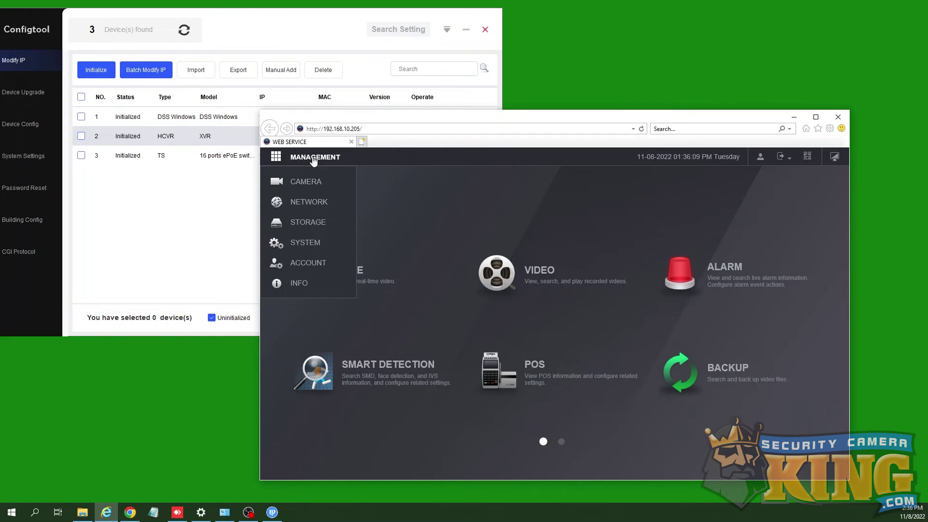
pyautogui.click(307, 203)
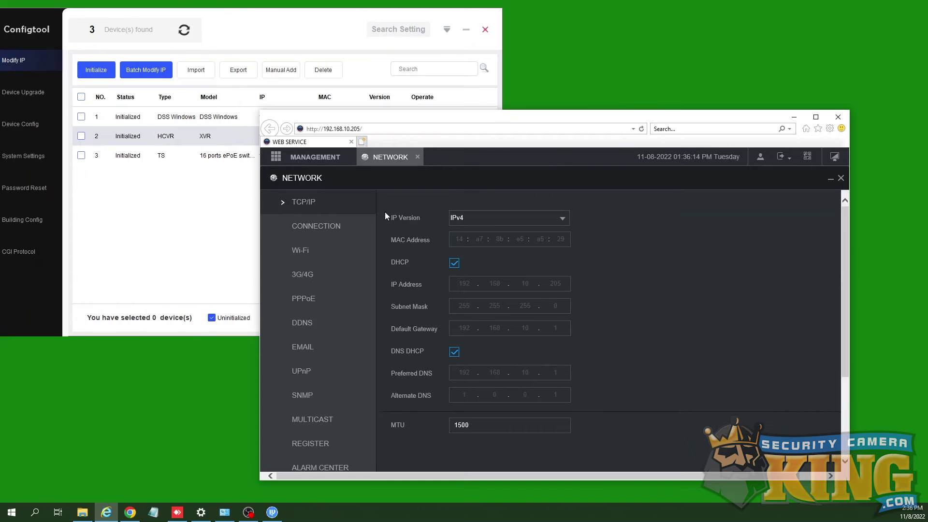
pyautogui.scroll(-1, 387, 213)
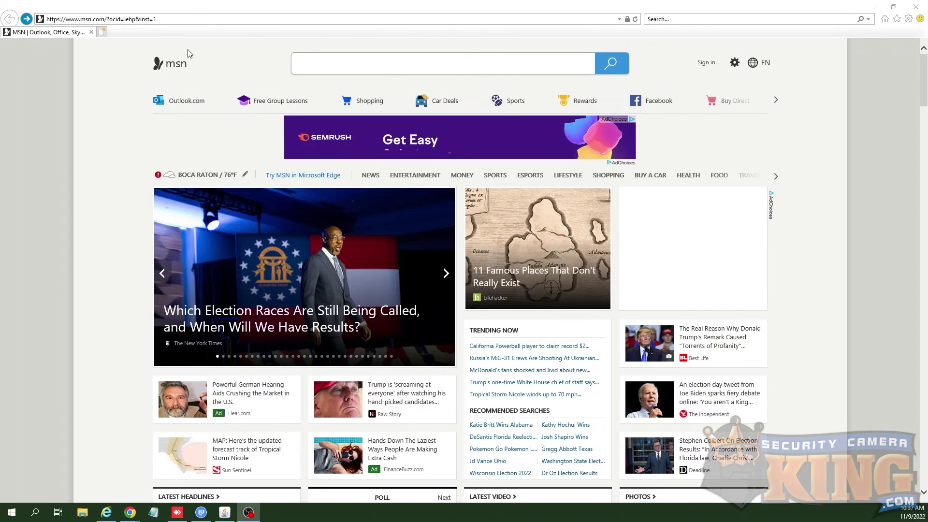
pyautogui.click(185, 19)
pyautogui.press('BackSpace')
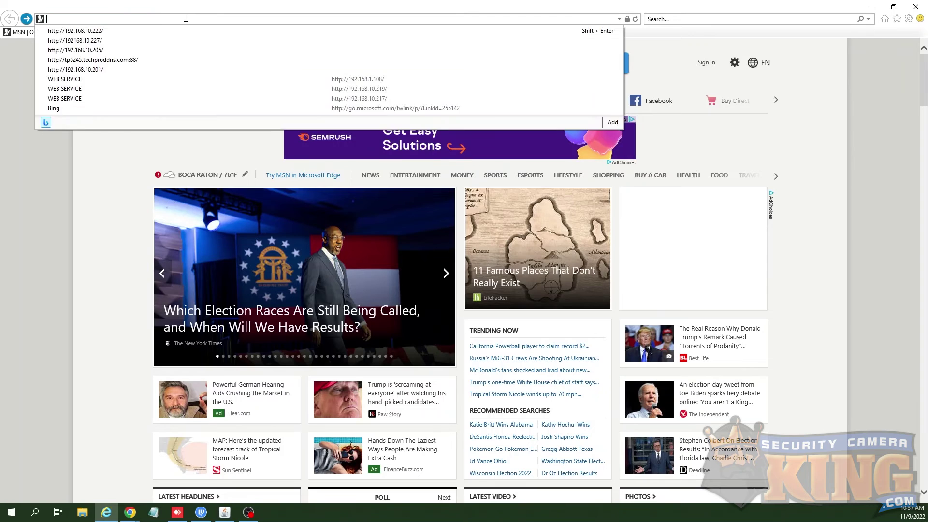
pyautogui.write('http:')
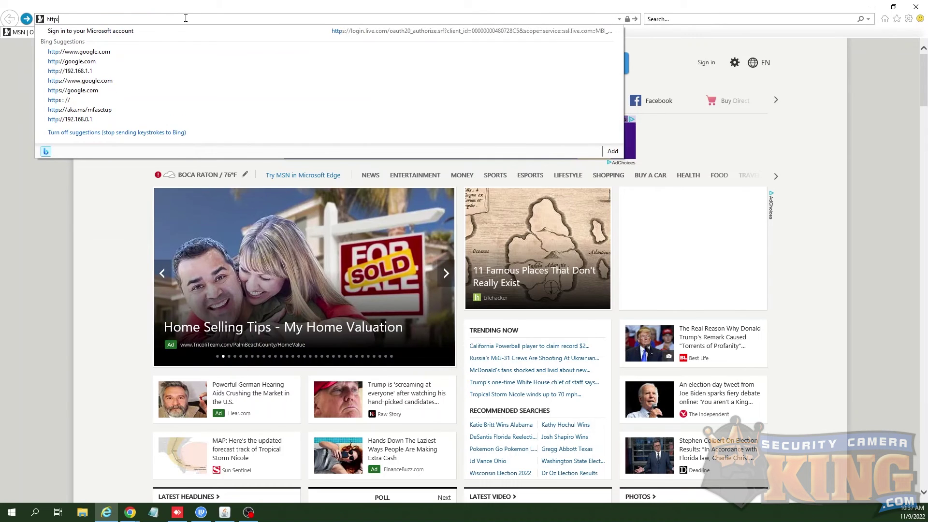
pyautogui.write('//192')
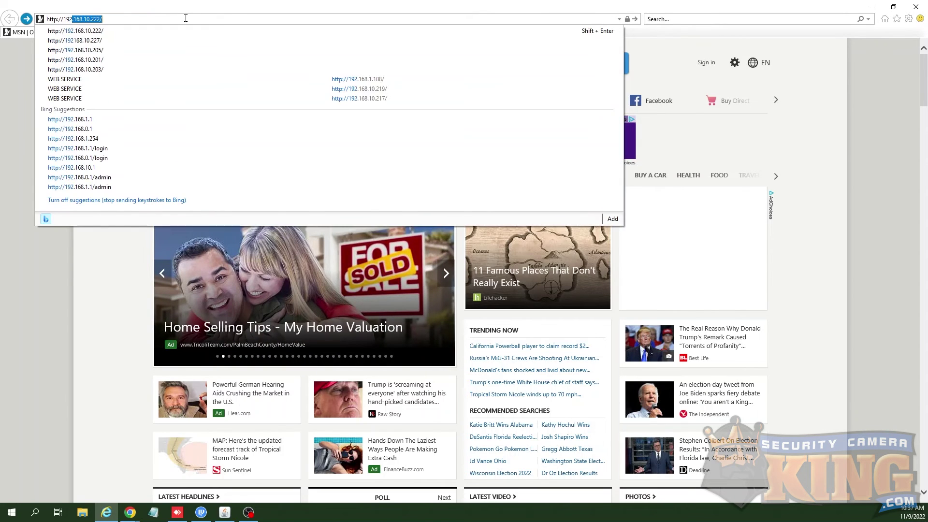
pyautogui.write('.168')
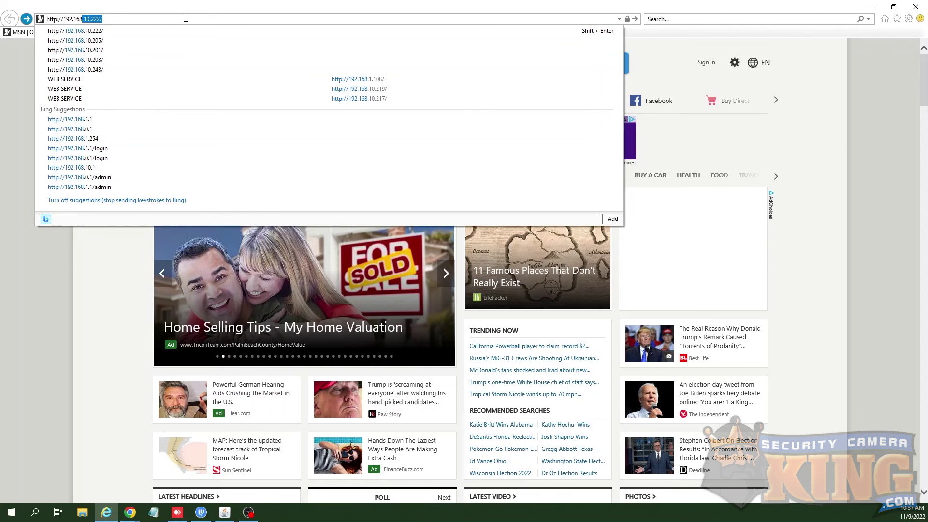
pyautogui.write('.10.2')
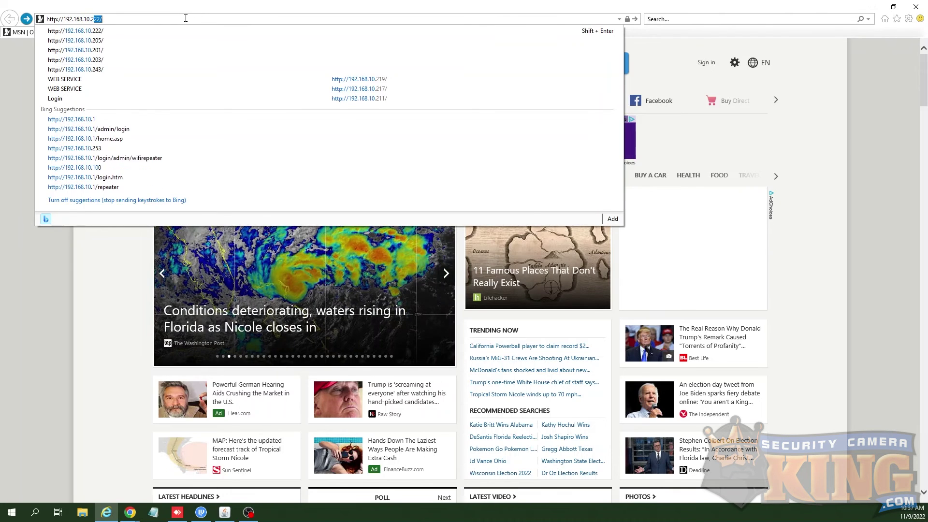
pyautogui.write('28')
pyautogui.press('Return')
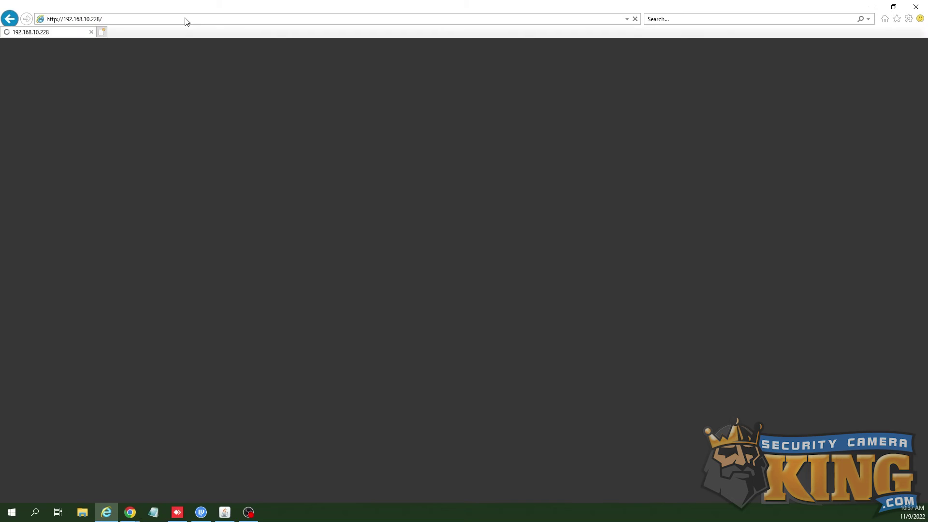